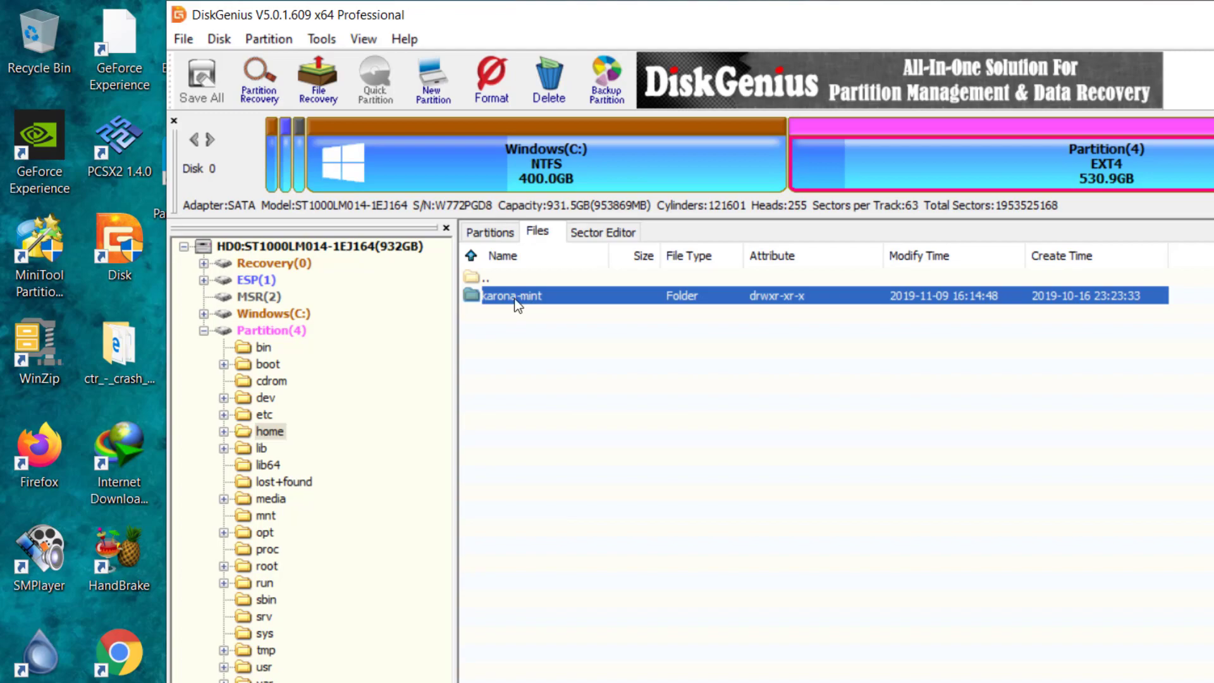
pyautogui.doubleClick(515, 298)
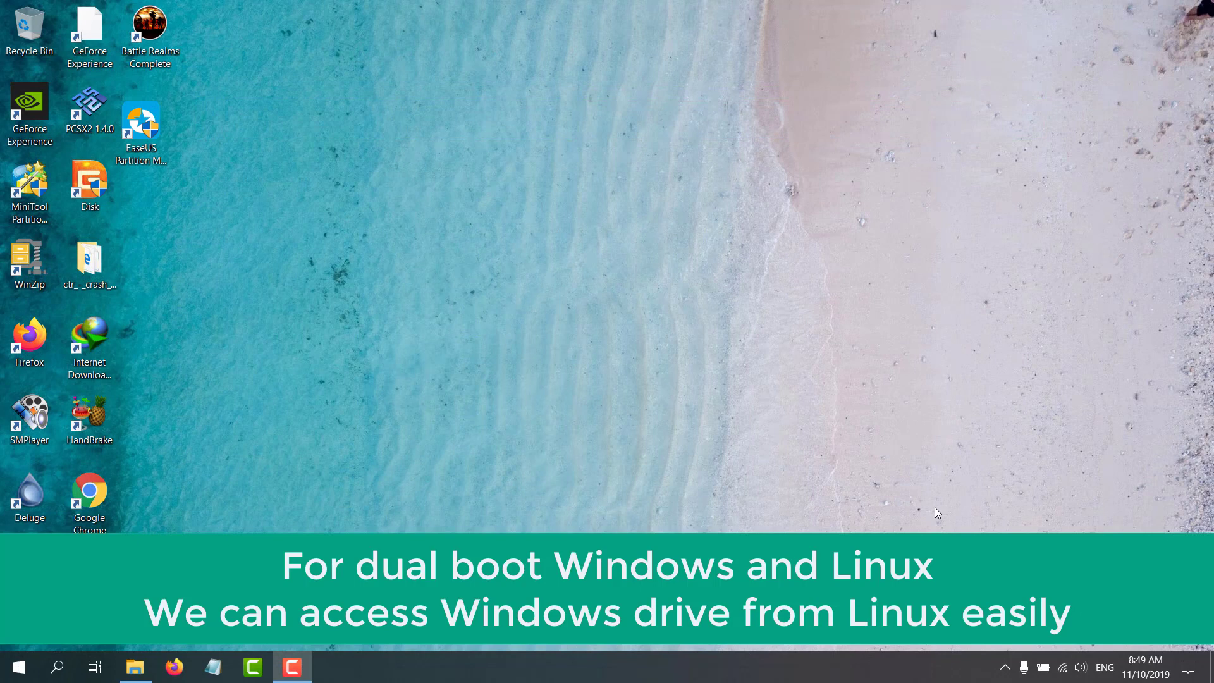
# Open Computer Management from This PC in File Explorer and select the 530.88 GB primary partition in Disk Management
pyautogui.click(142, 668)
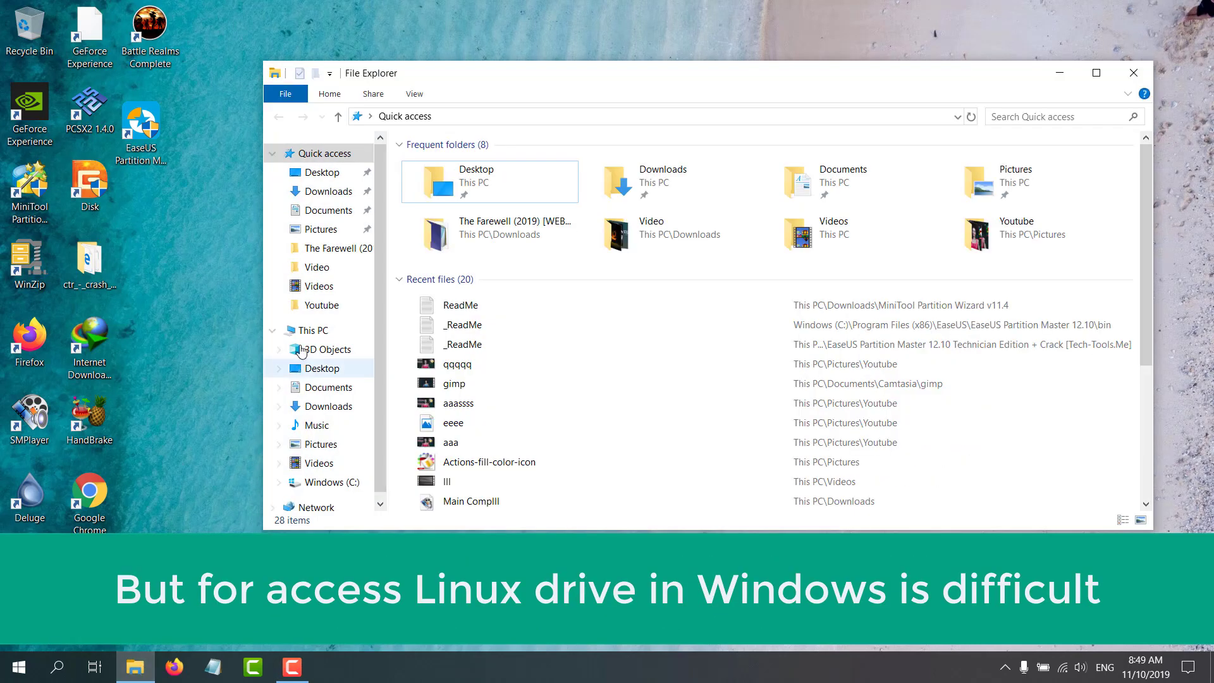
pyautogui.rightClick(316, 335)
pyautogui.click(349, 366)
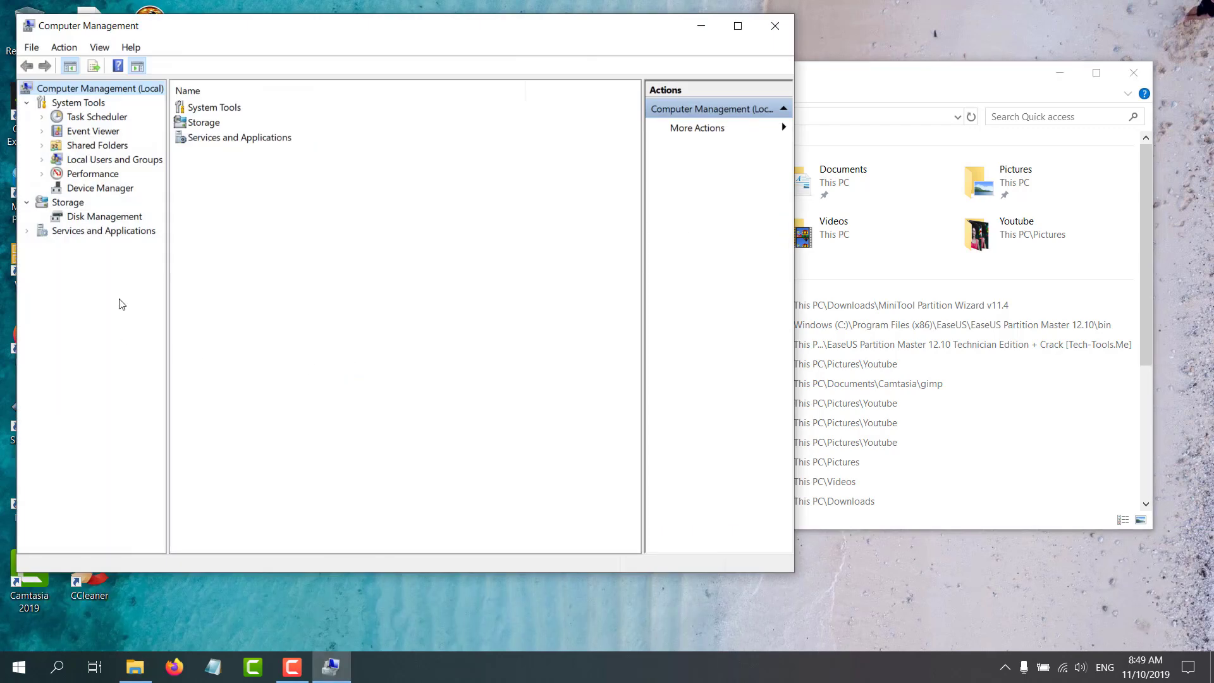
pyautogui.click(97, 222)
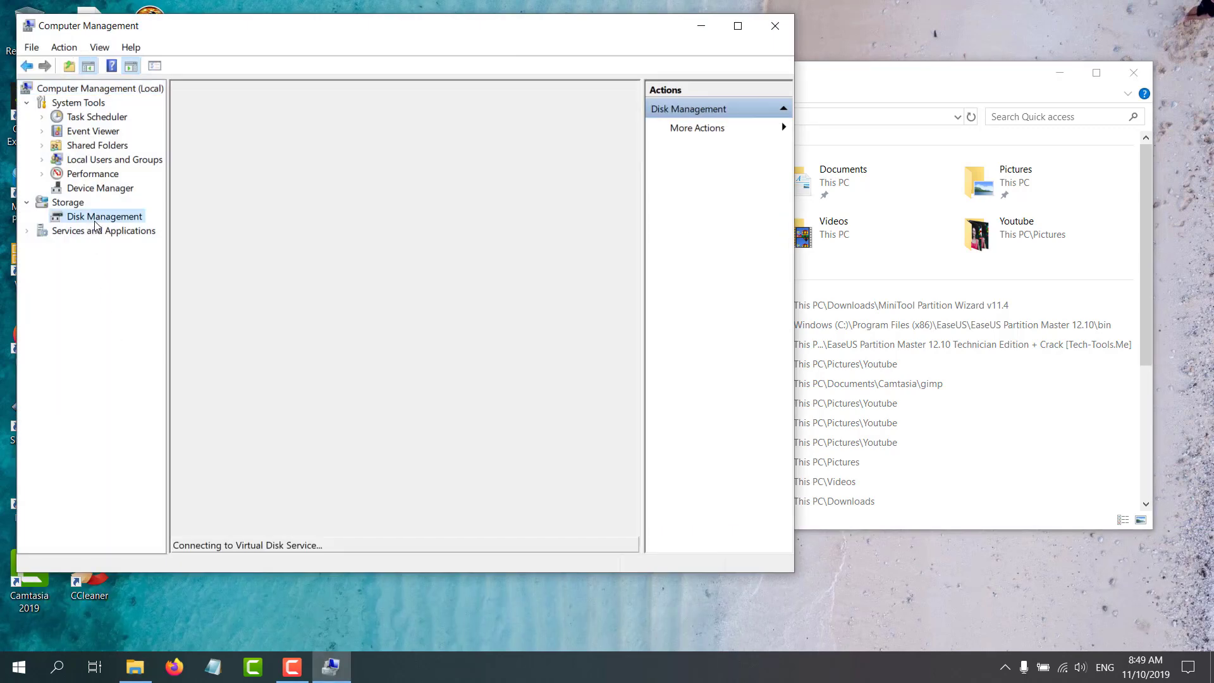
pyautogui.click(559, 393)
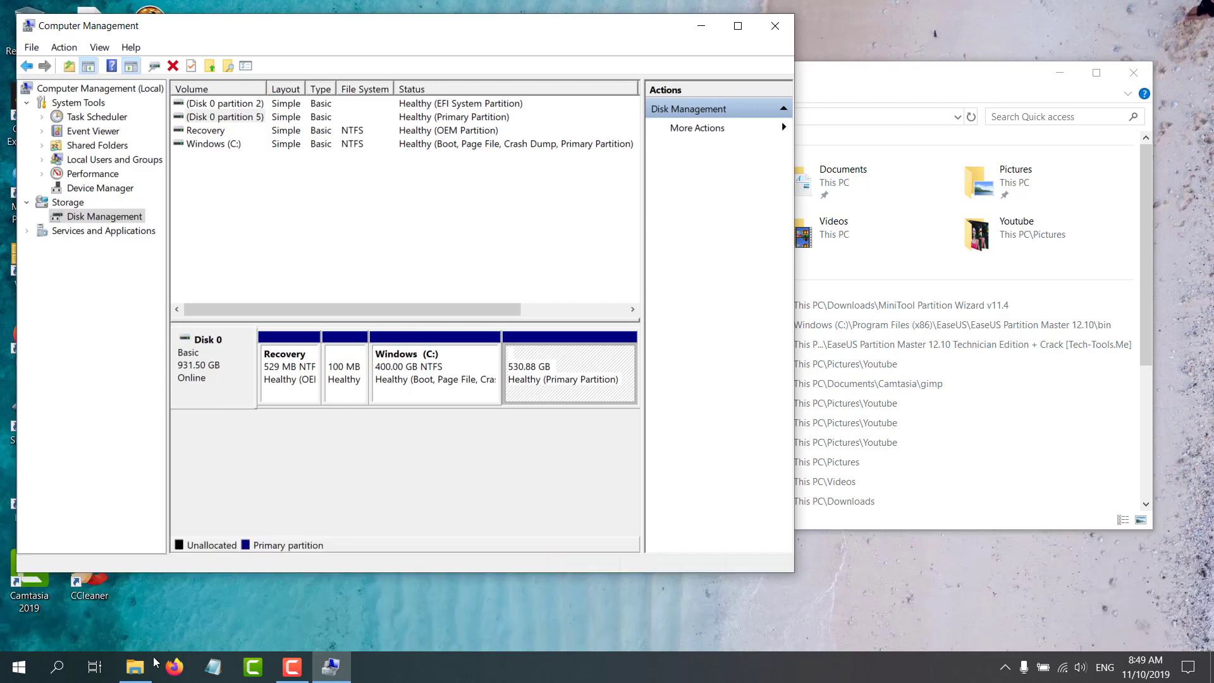
# Check the drives listed under This PC in a maximized File Explorer window, closing it and minimizing Computer Management when done
pyautogui.click(135, 666)
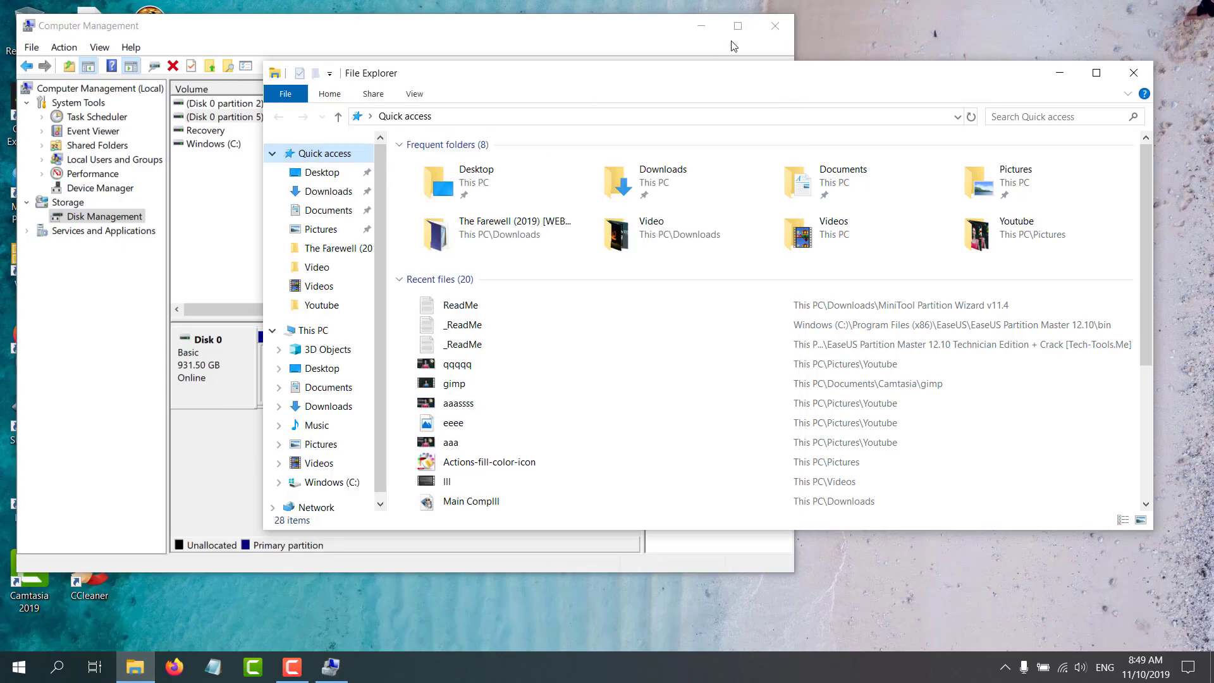
pyautogui.click(738, 25)
pyautogui.click(125, 679)
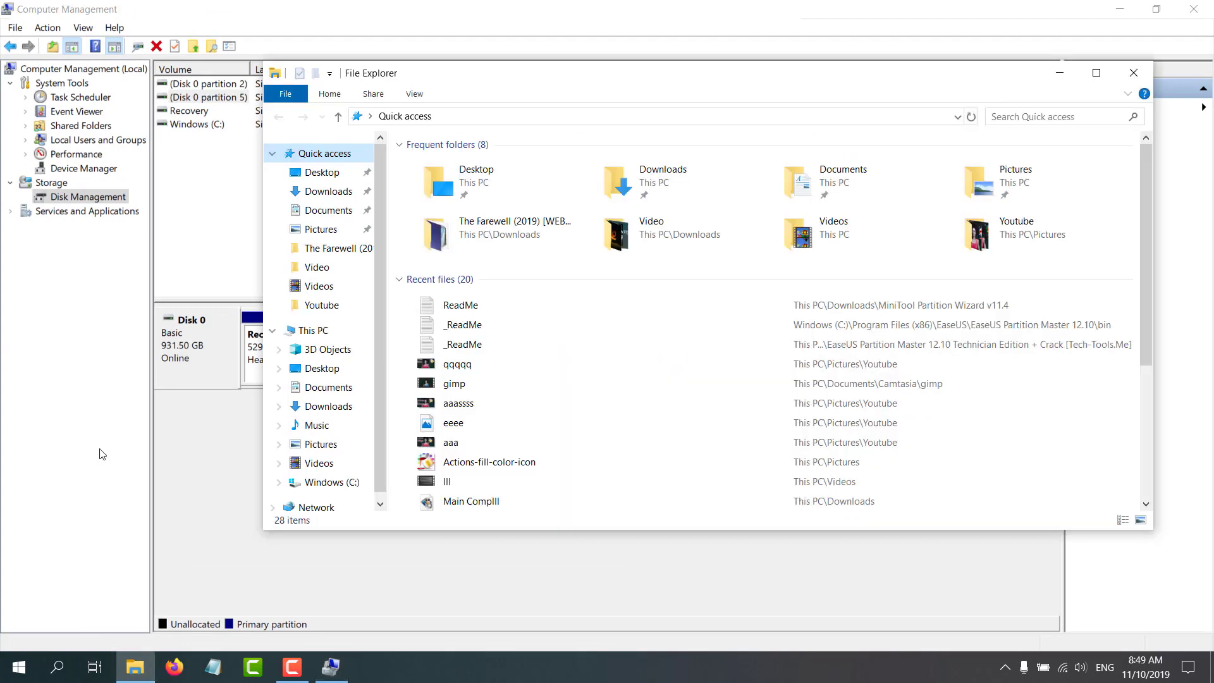
pyautogui.click(1094, 71)
pyautogui.click(74, 267)
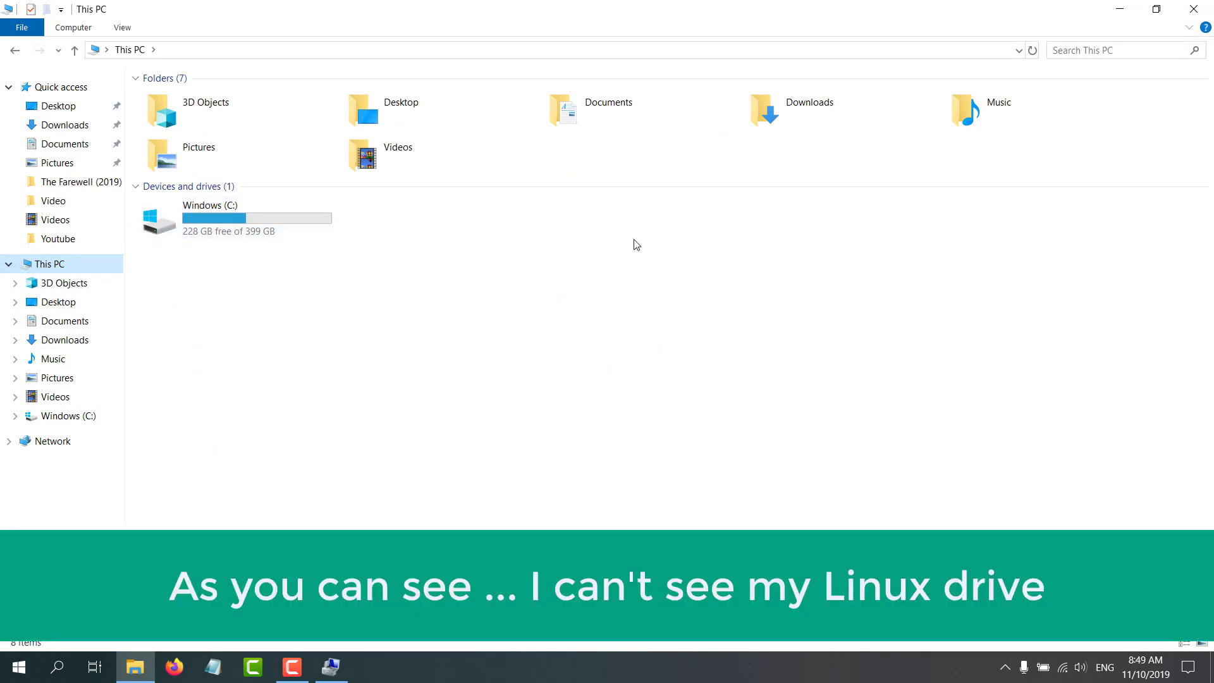
pyautogui.click(1193, 6)
pyautogui.click(1130, 13)
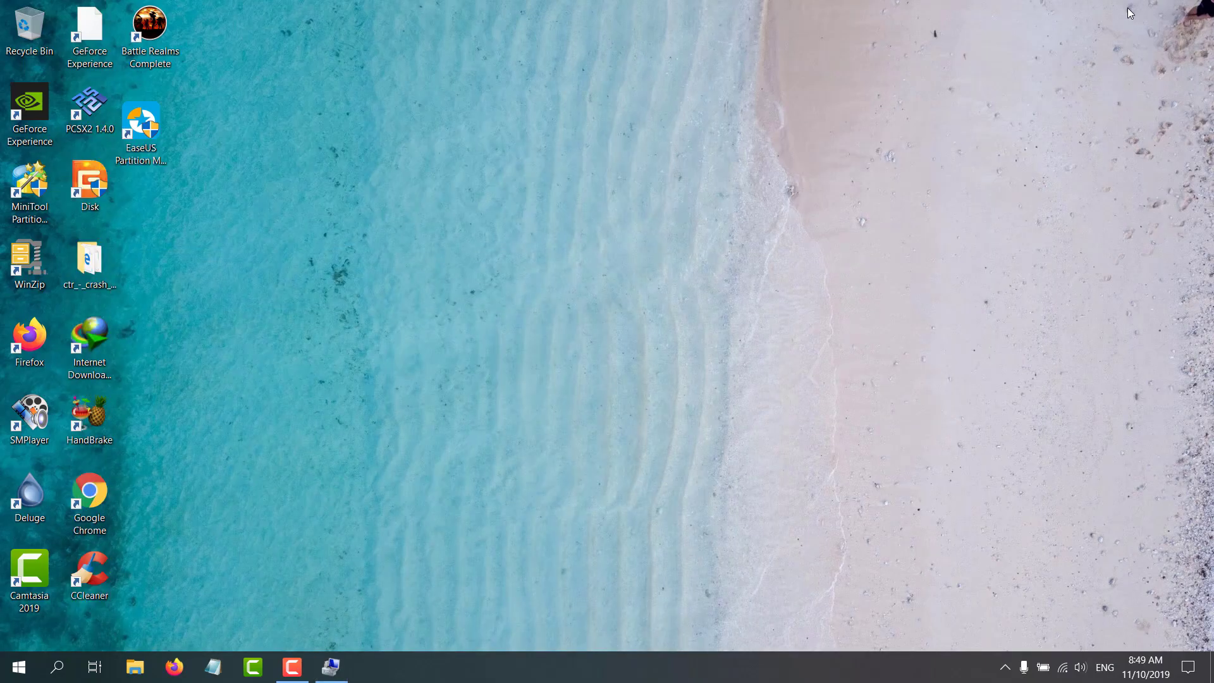
# Launch DiskGenius and open the file listing of the 530.9 GB EXT4 partition, Partition(4)
pyautogui.doubleClick(92, 208)
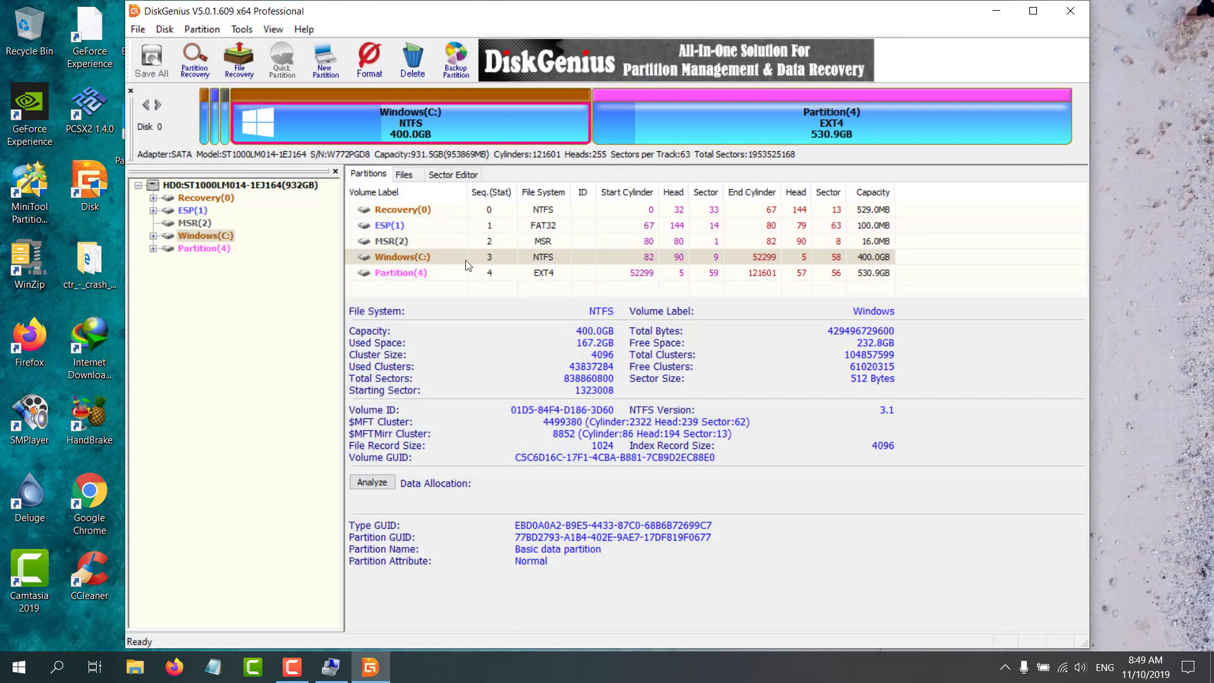
pyautogui.click(421, 275)
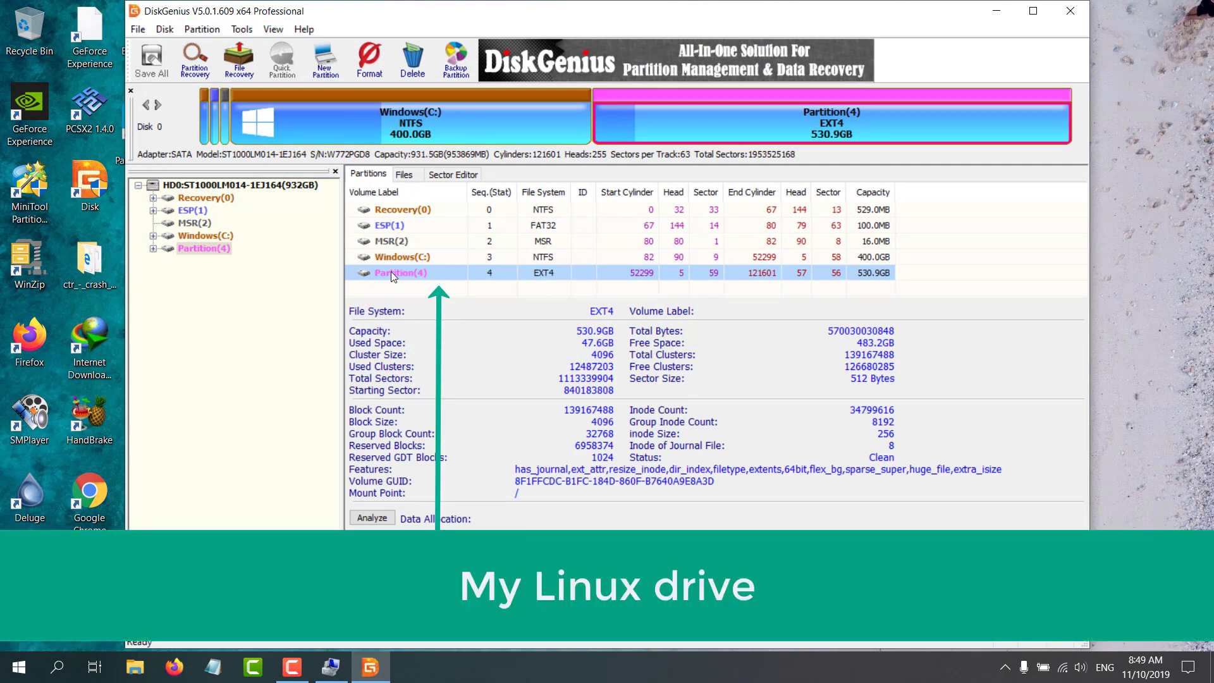
pyautogui.doubleClick(401, 273)
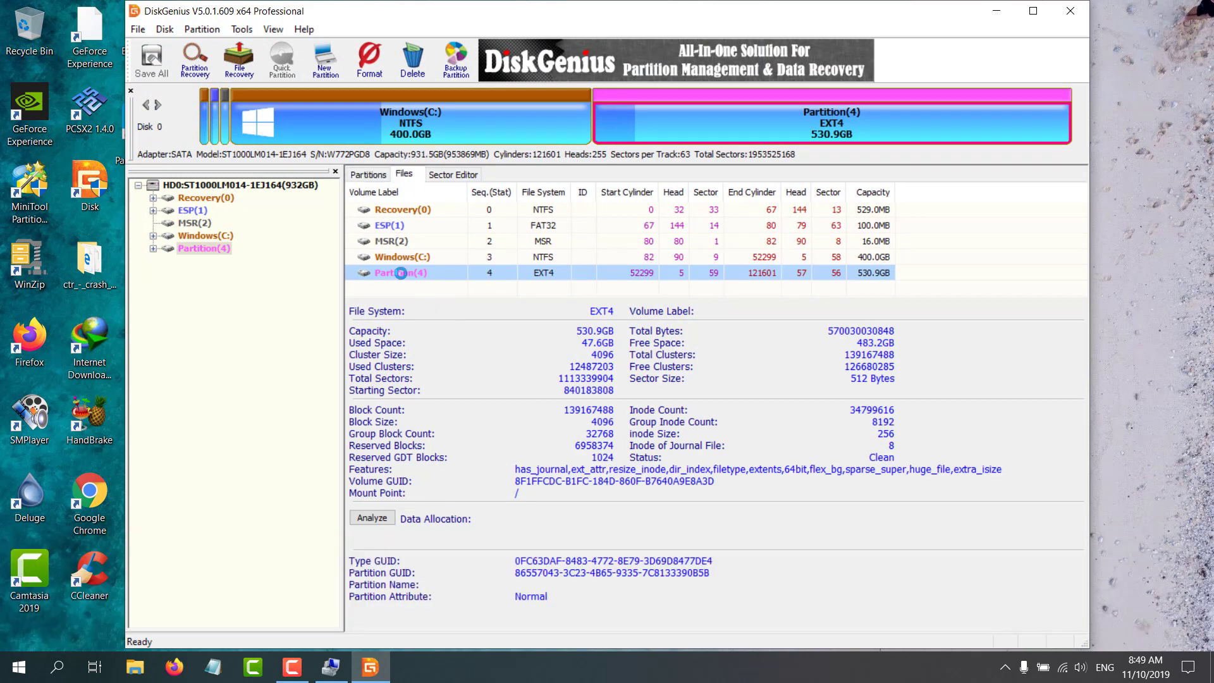
# Open the Linux partition's home folder and the account folder inside it
pyautogui.click(371, 276)
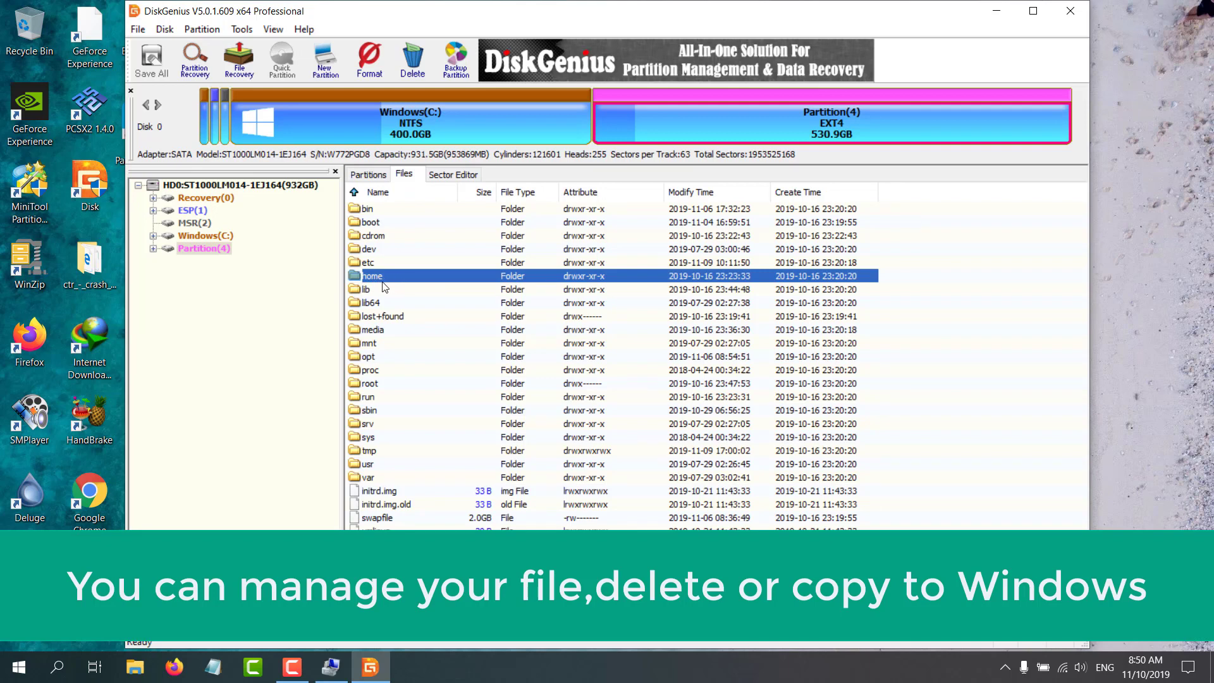
pyautogui.doubleClick(372, 278)
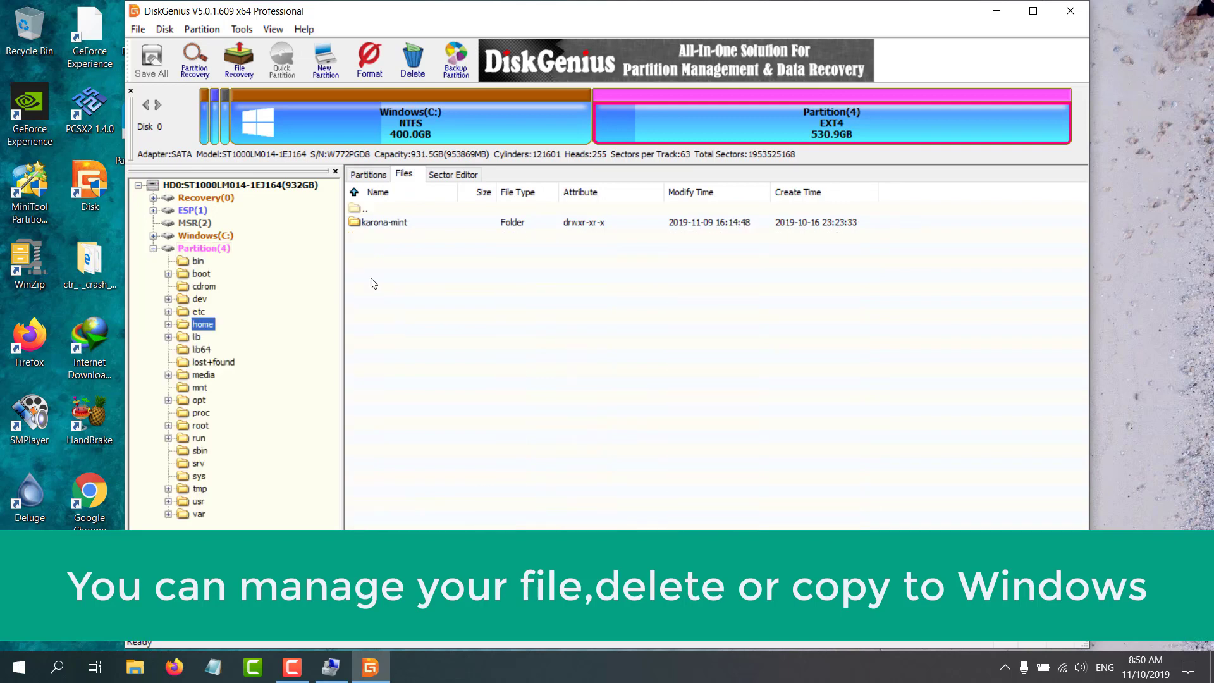
pyautogui.doubleClick(393, 223)
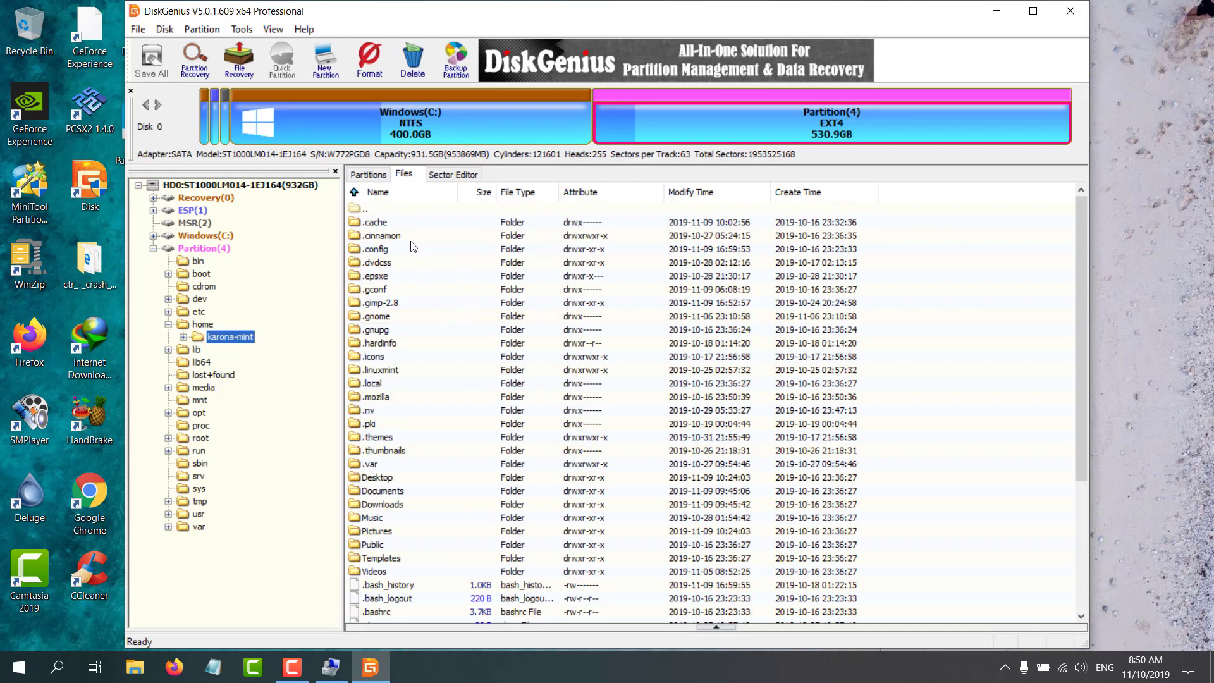
# Sort the account folder's contents by name in descending order and open the Downloads folder
pyautogui.click(385, 195)
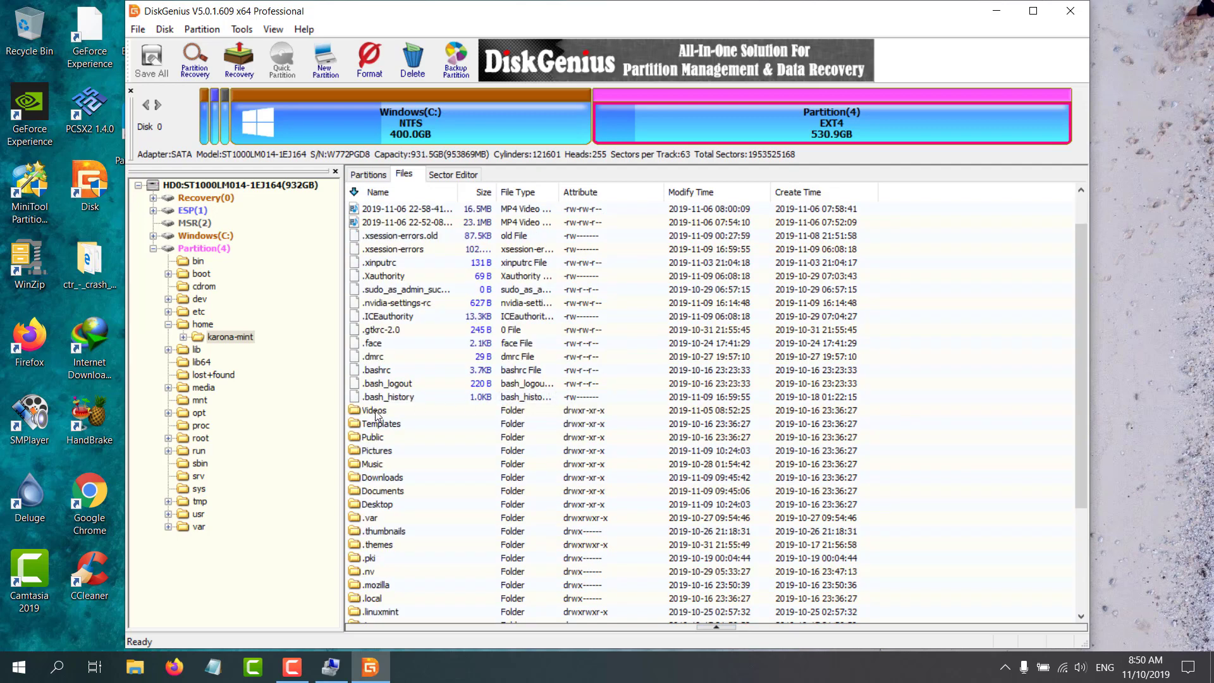
pyautogui.click(377, 412)
pyautogui.click(389, 425)
pyautogui.click(391, 450)
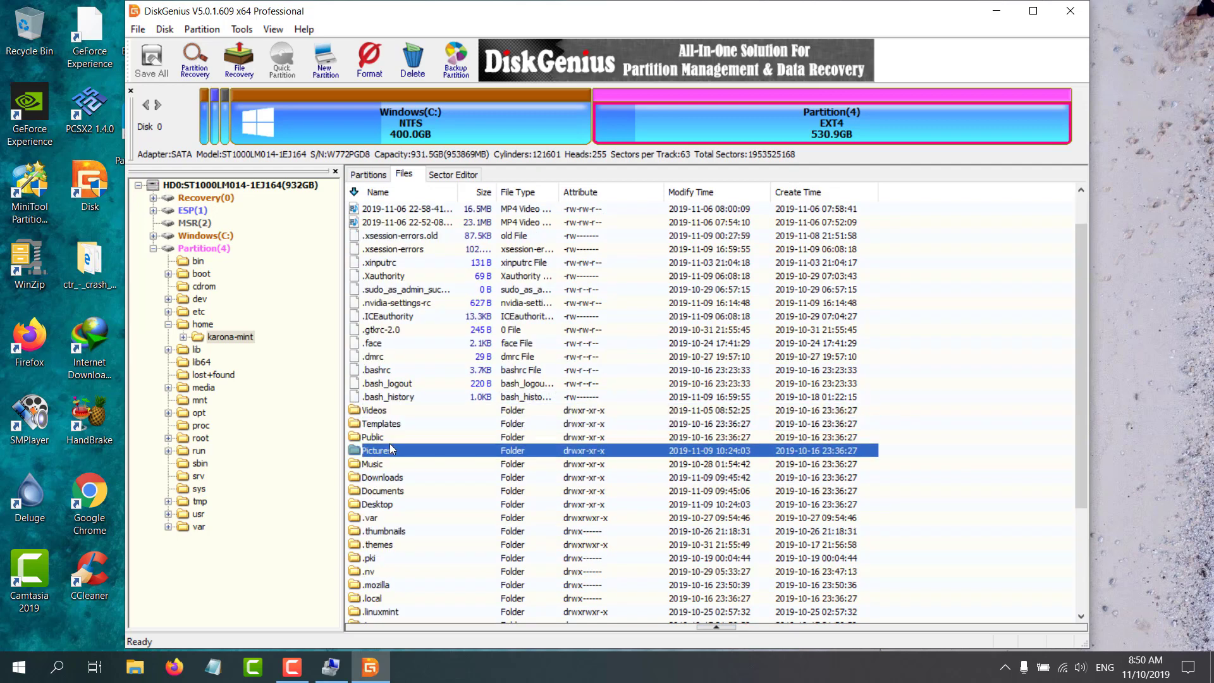
pyautogui.click(379, 478)
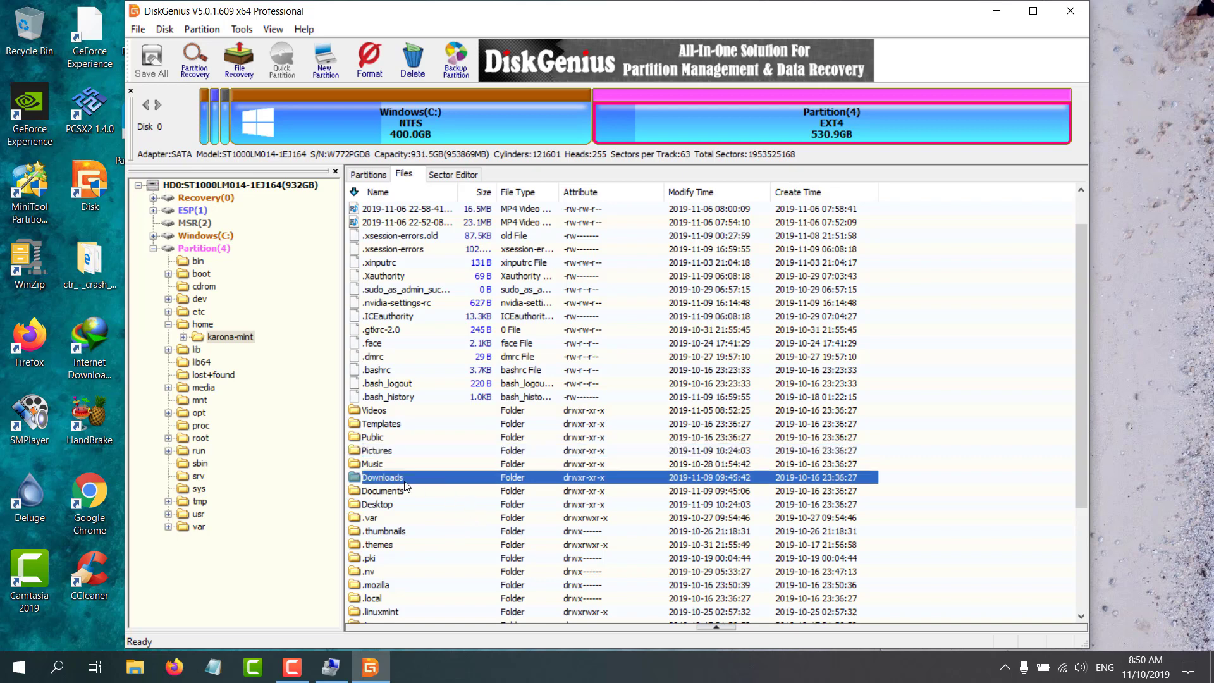
pyautogui.doubleClick(405, 482)
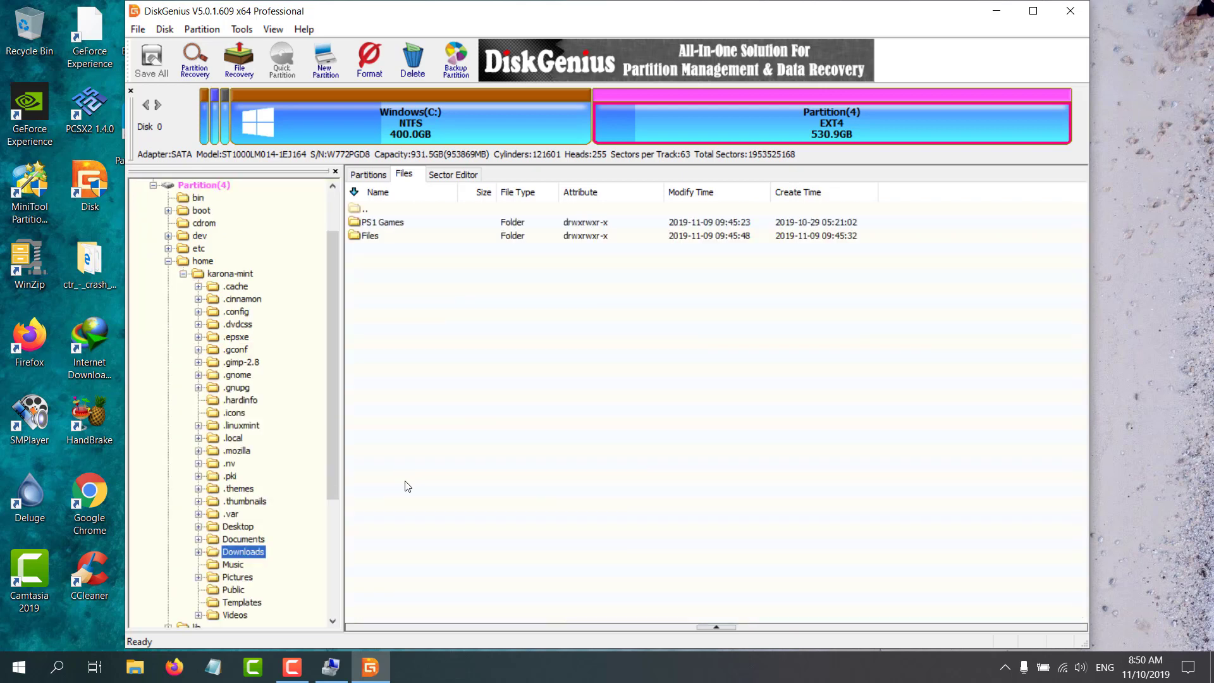
# Open the Files folder inside Downloads and inspect the pop-os_19.10 ISO image it contains
pyautogui.click(373, 237)
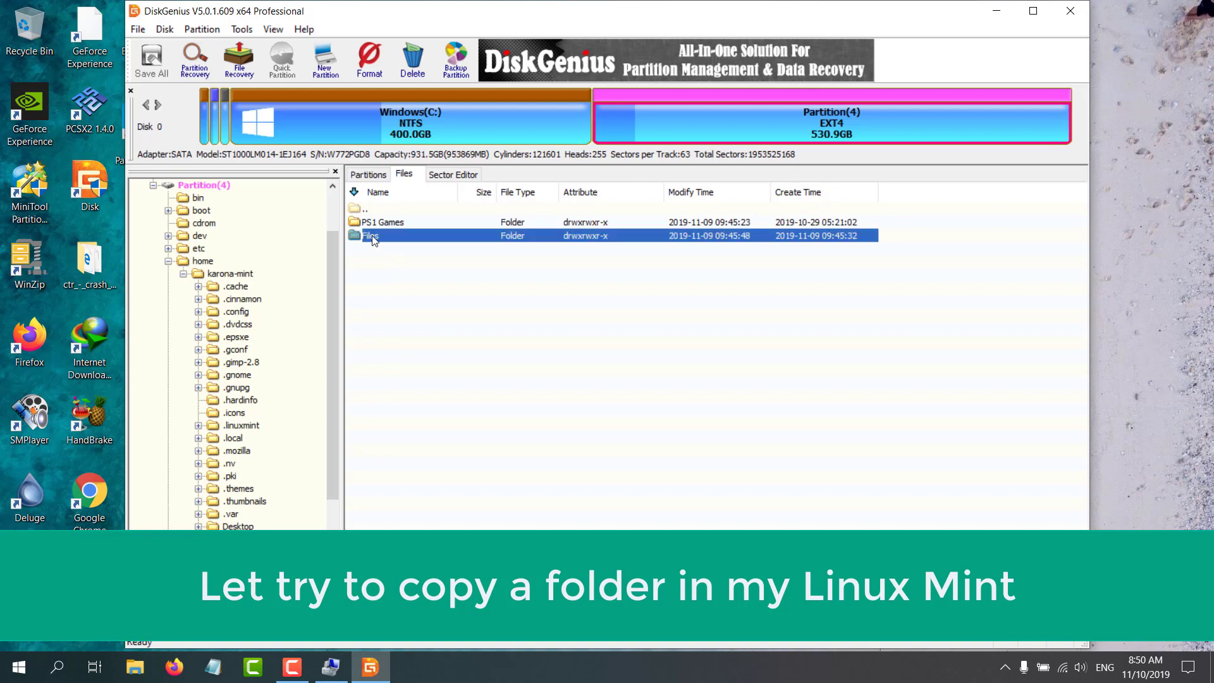
pyautogui.rightClick(374, 238)
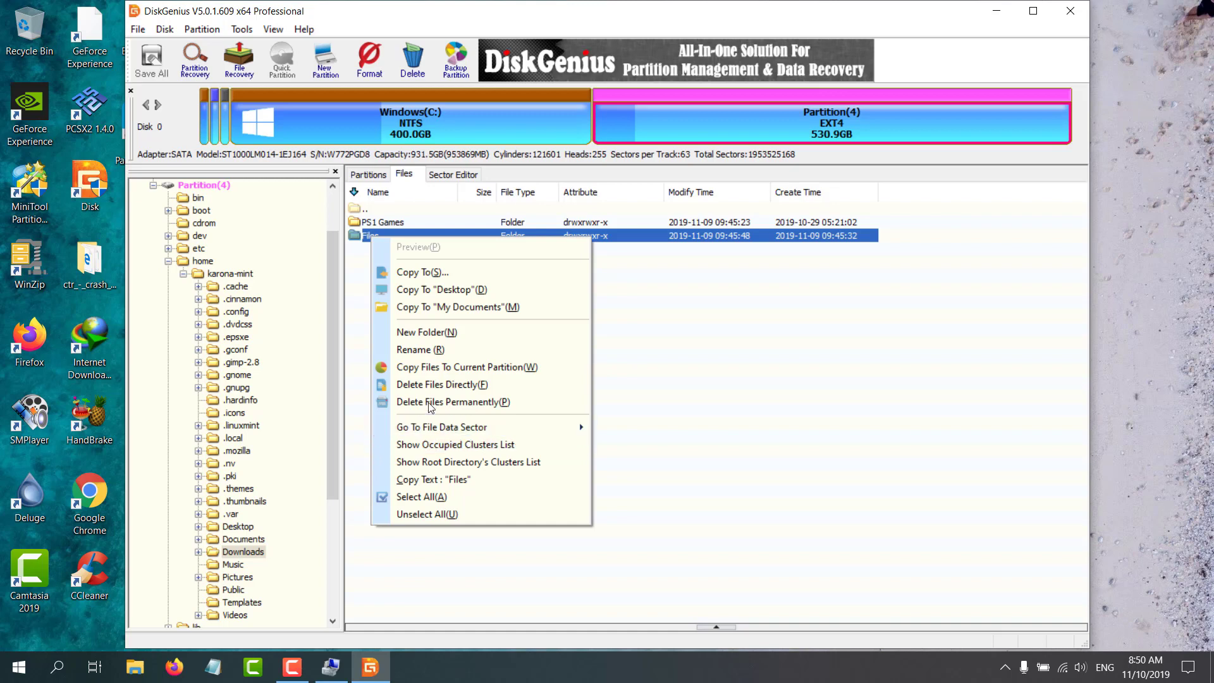
pyautogui.click(354, 239)
pyautogui.doubleClick(355, 237)
pyautogui.click(417, 224)
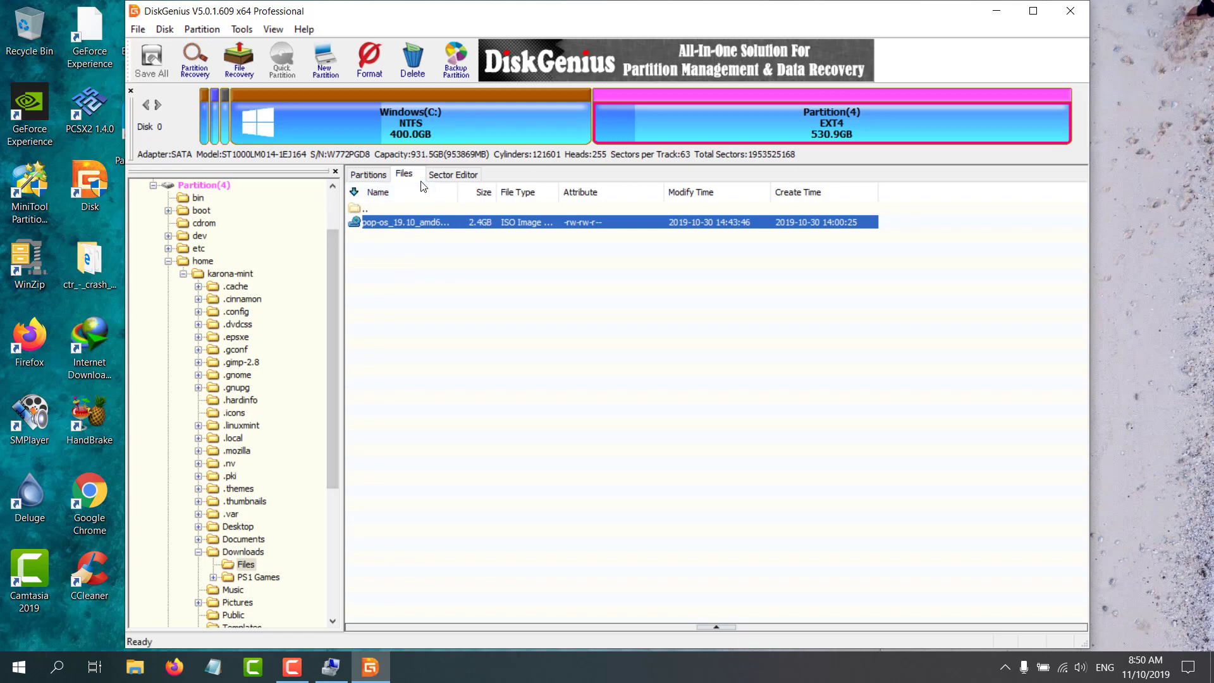
pyautogui.click(246, 565)
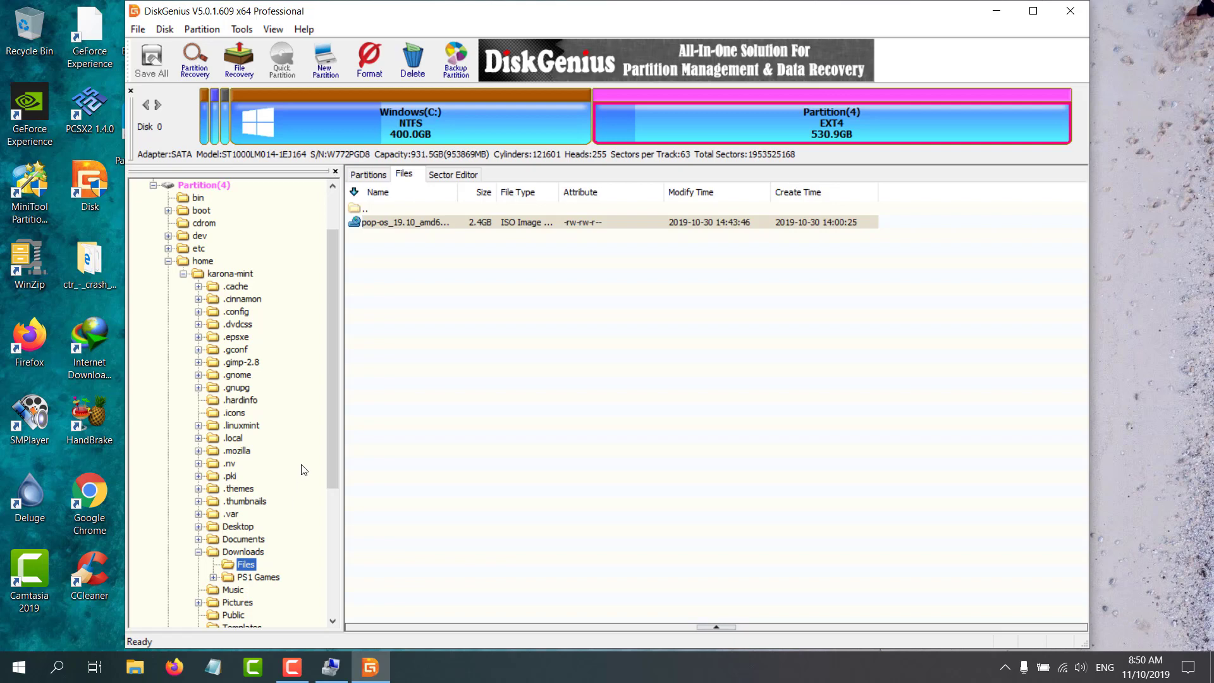
# Return to Downloads and copy the Files folder to the Windows desktop, closing the copy dialog once it completes
pyautogui.click(232, 553)
pyautogui.click(368, 236)
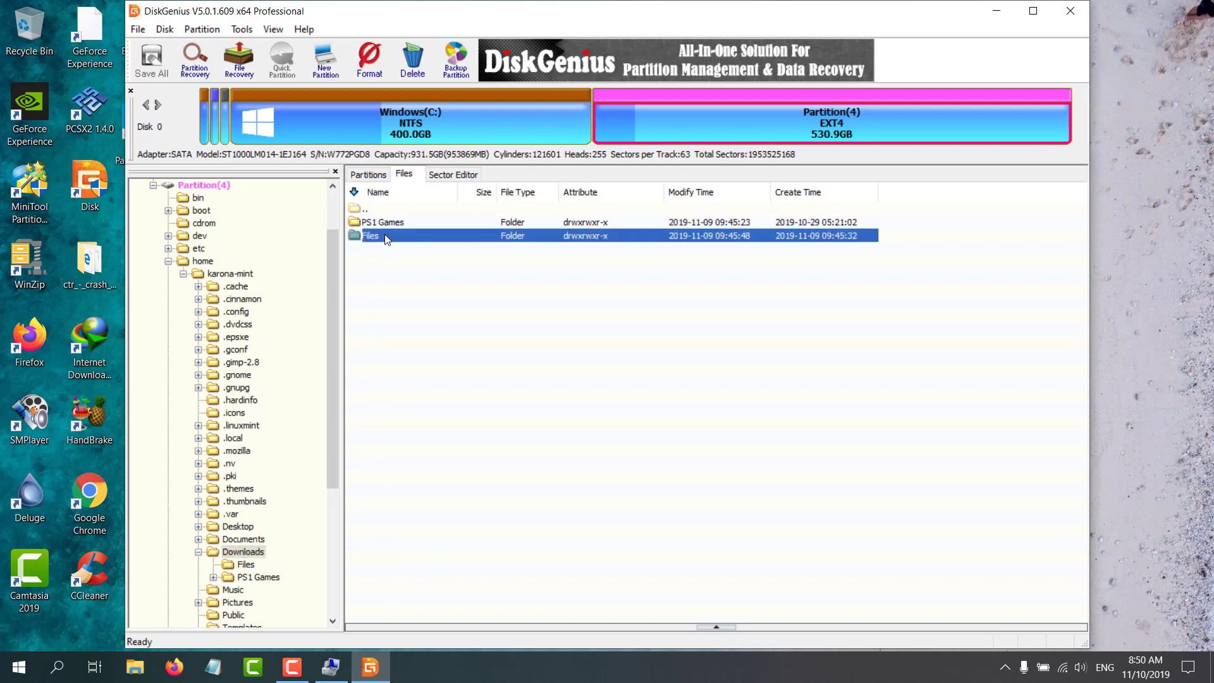
pyautogui.rightClick(389, 234)
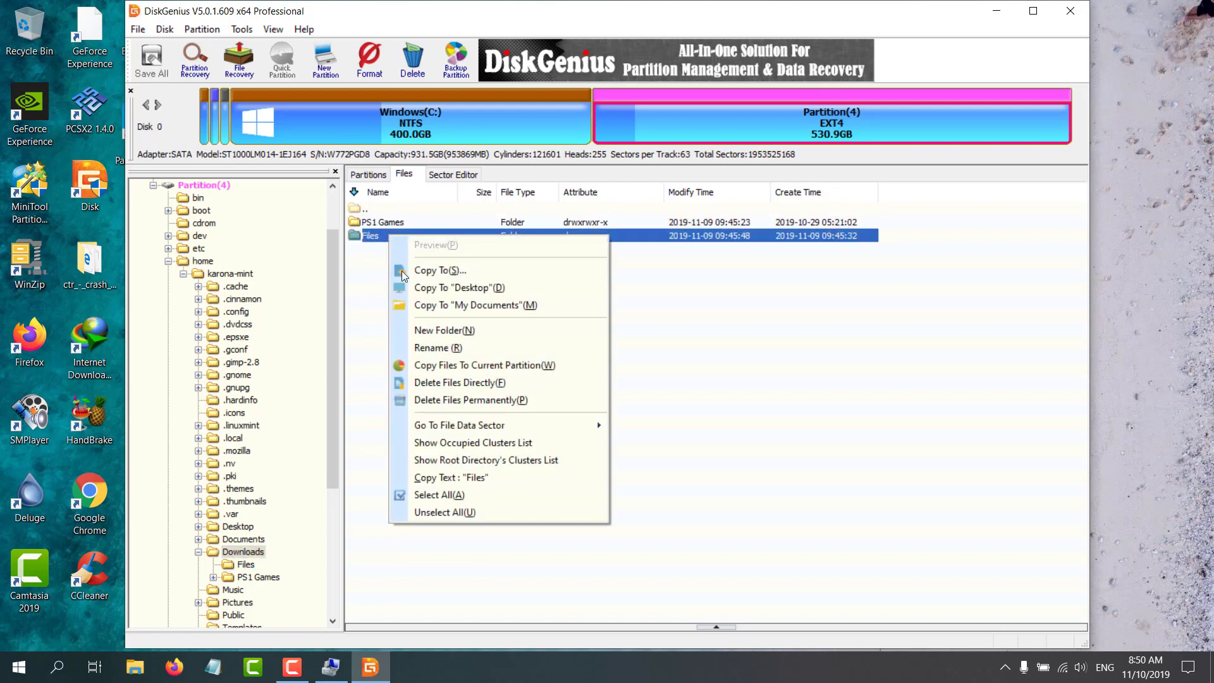
pyautogui.click(465, 289)
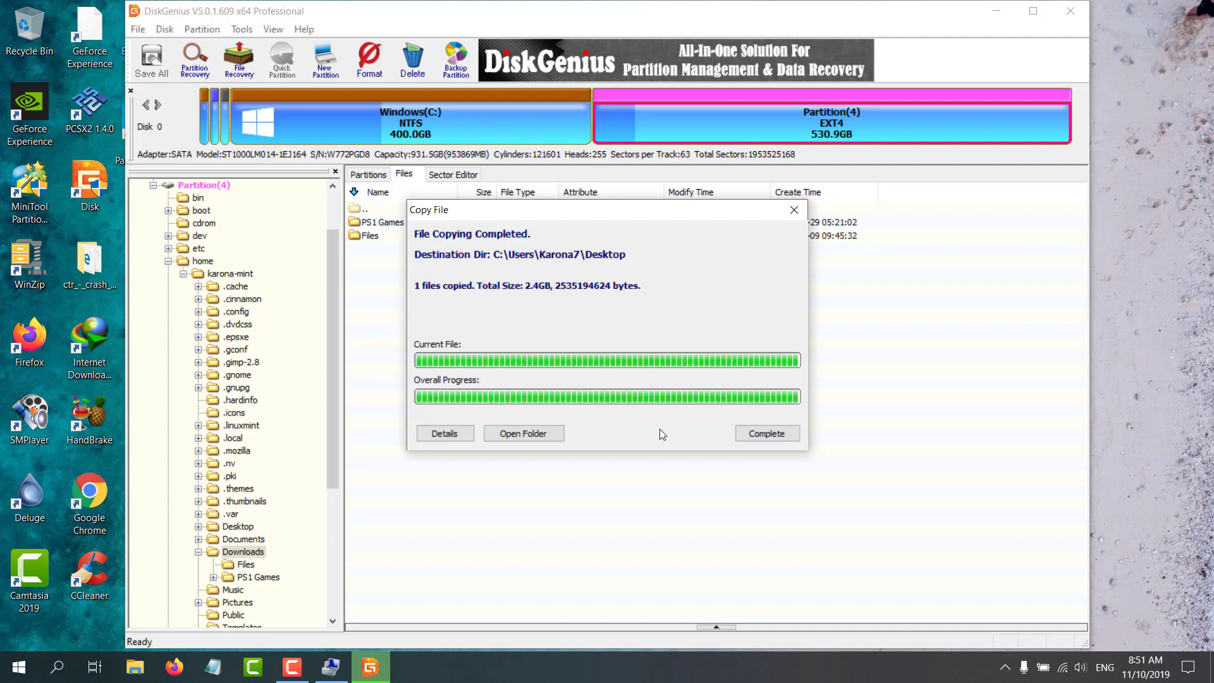
pyautogui.click(758, 435)
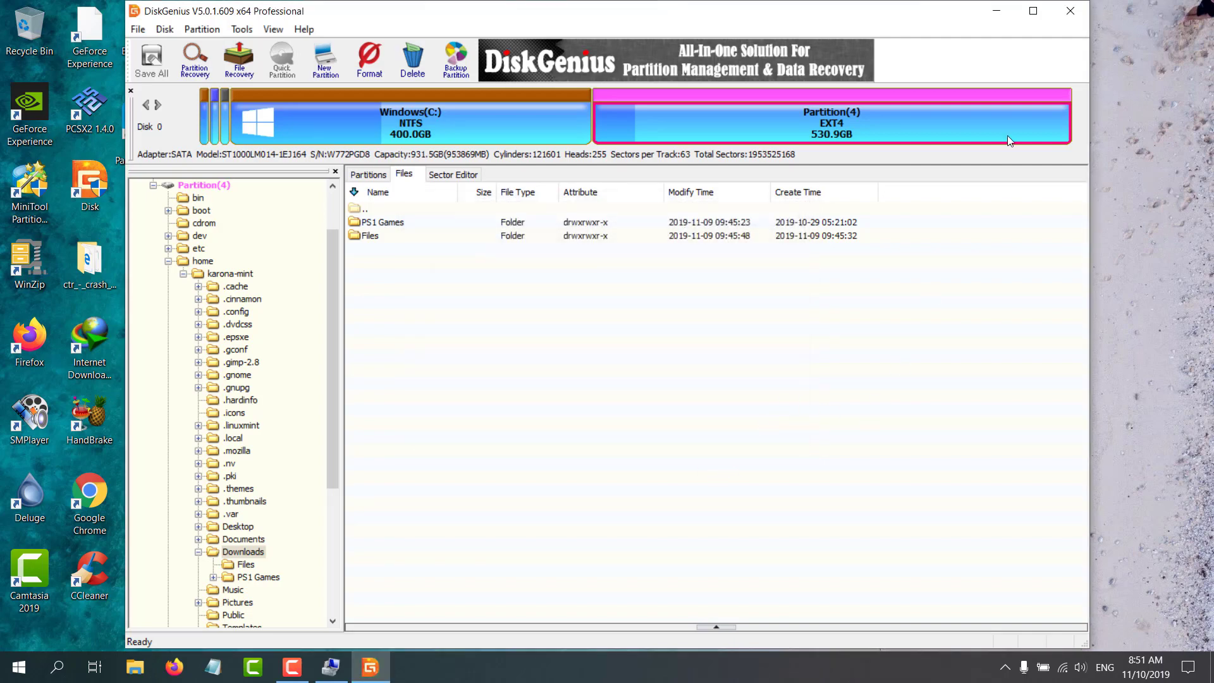
# Close DiskGenius and check the size and details of the copied Files folder on the desktop in its properties
pyautogui.click(1081, 17)
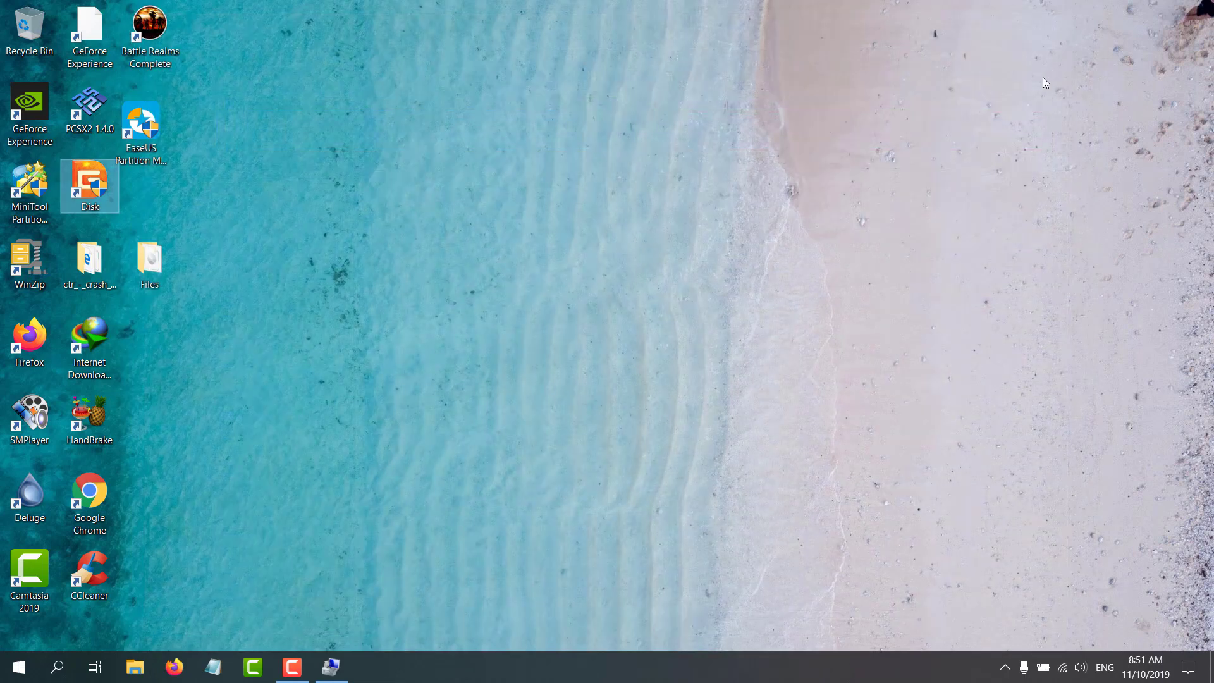
pyautogui.rightClick(144, 269)
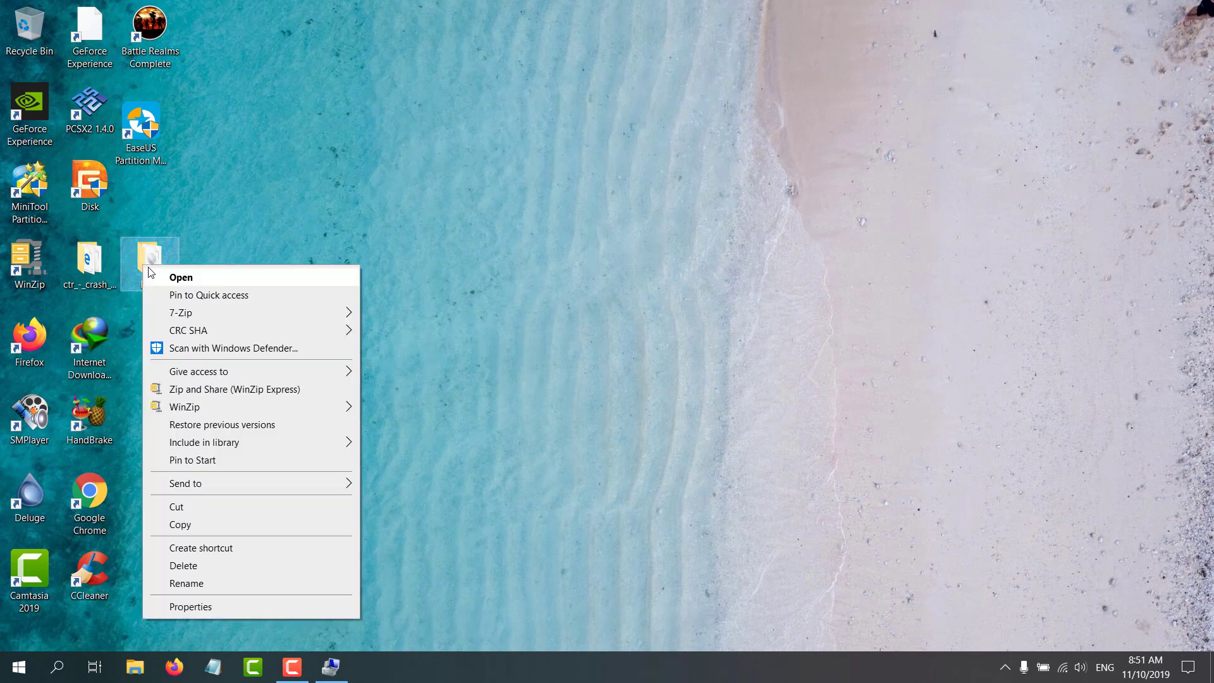
pyautogui.click(189, 607)
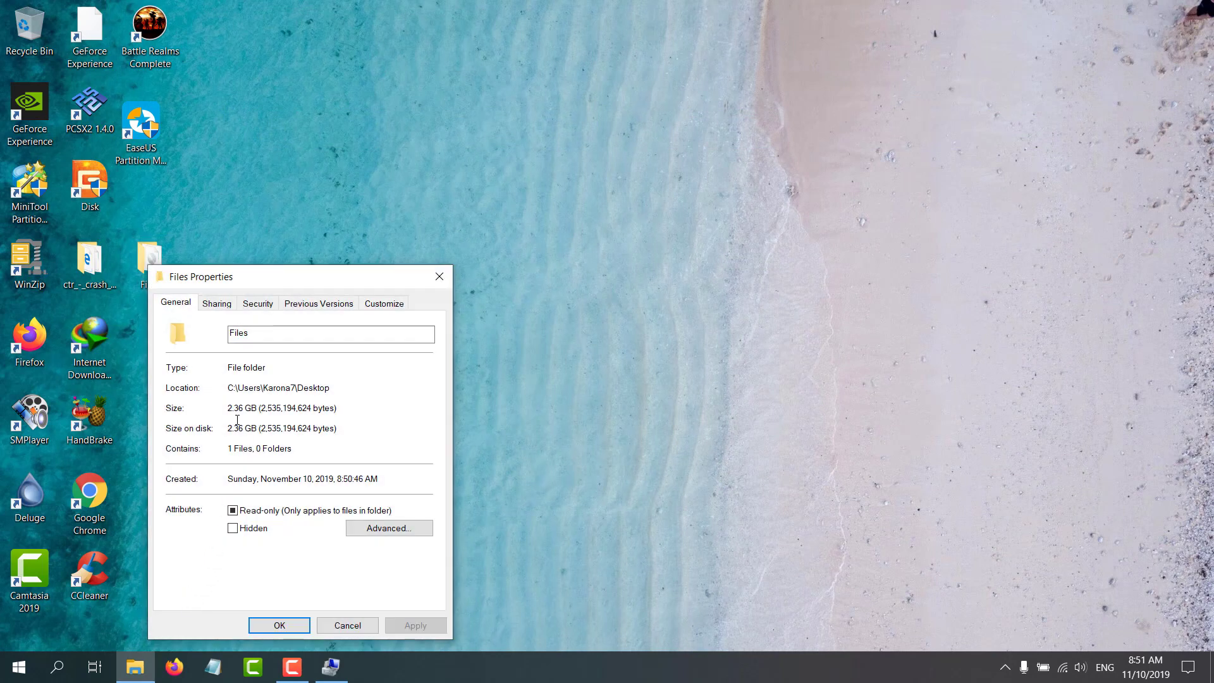
pyautogui.click(274, 624)
# Open the copied Files folder from the desktop and check the pop-os_19.10_amd64_nvidia_9 disc image inside
pyautogui.doubleClick(152, 278)
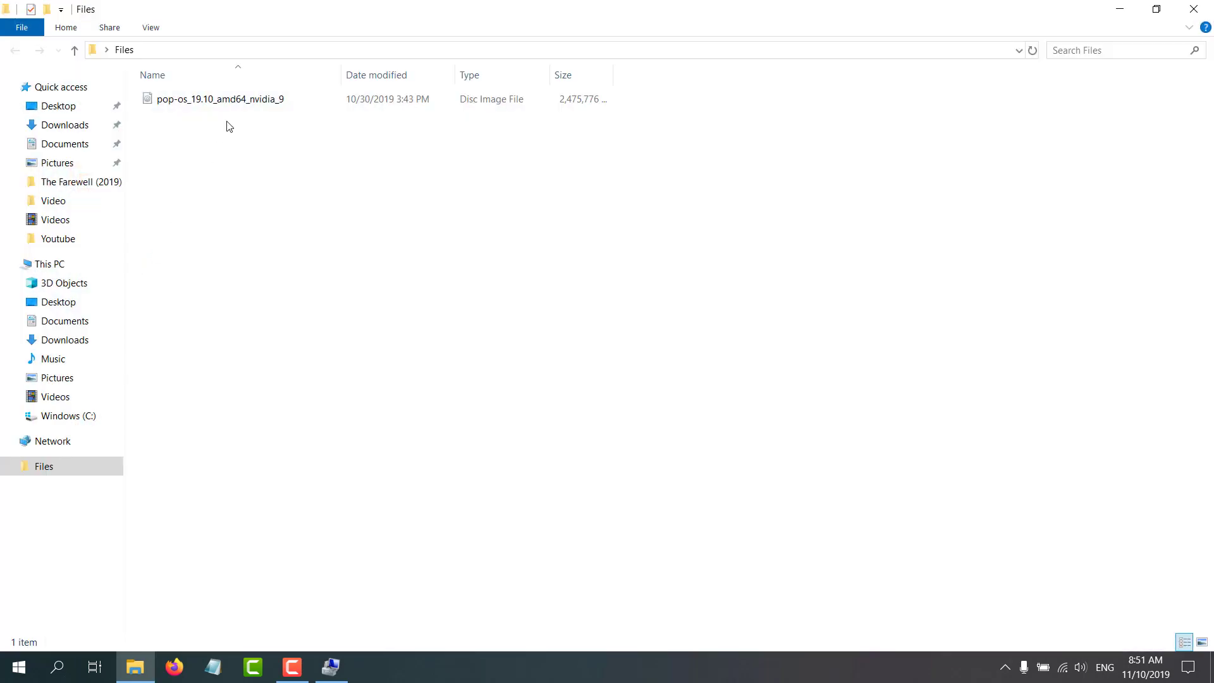
pyautogui.click(245, 103)
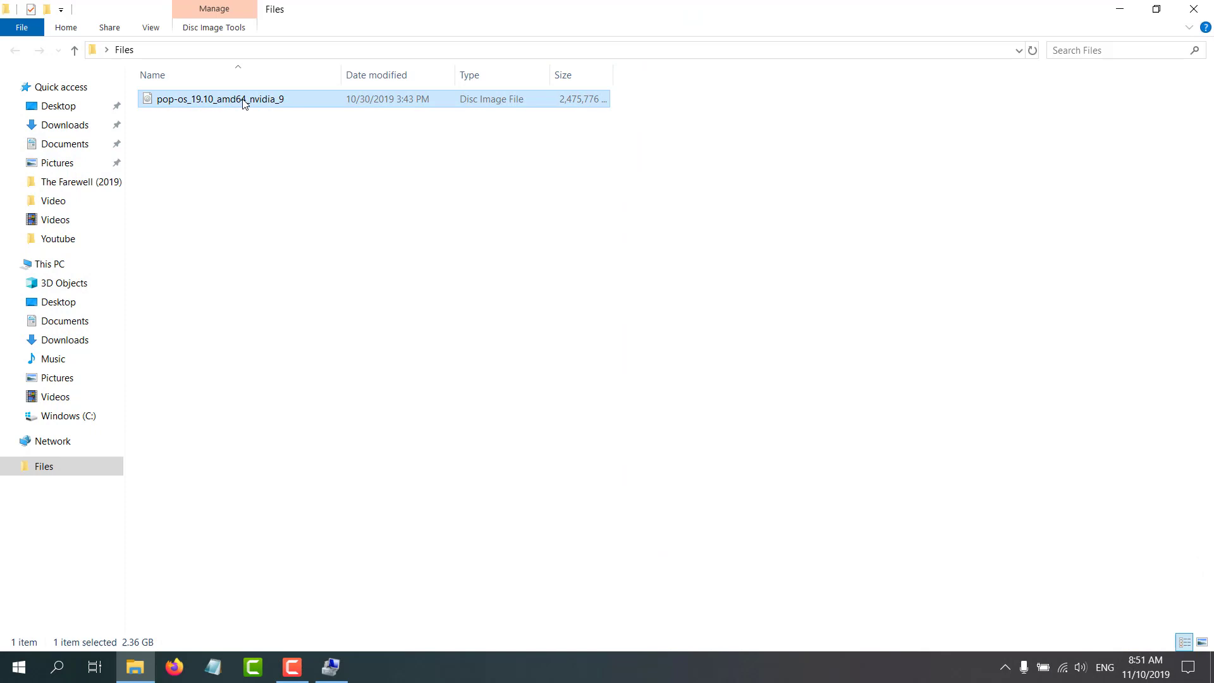
pyautogui.click(344, 195)
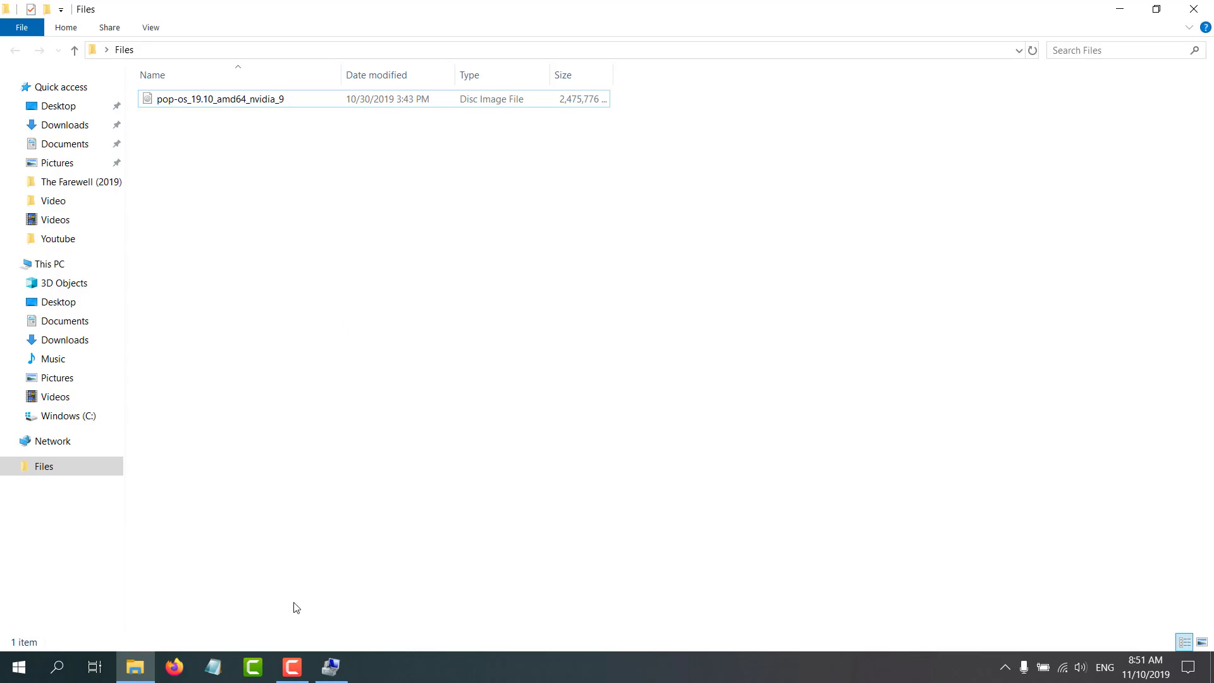
pyautogui.click(295, 664)
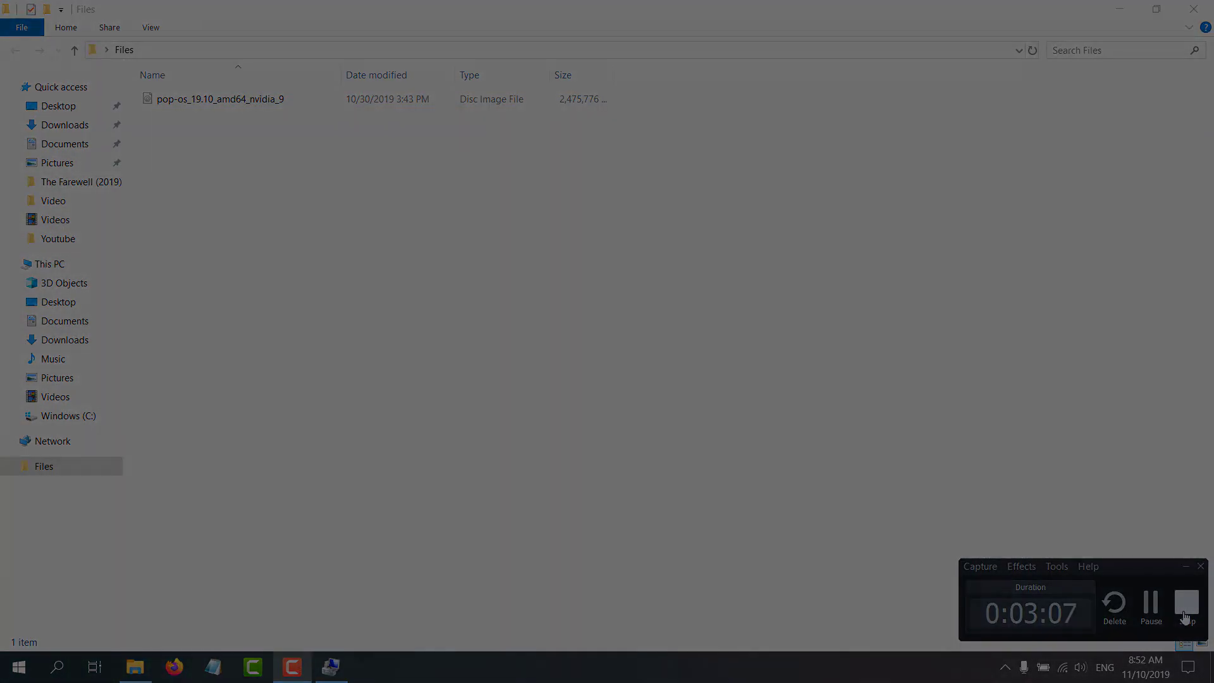